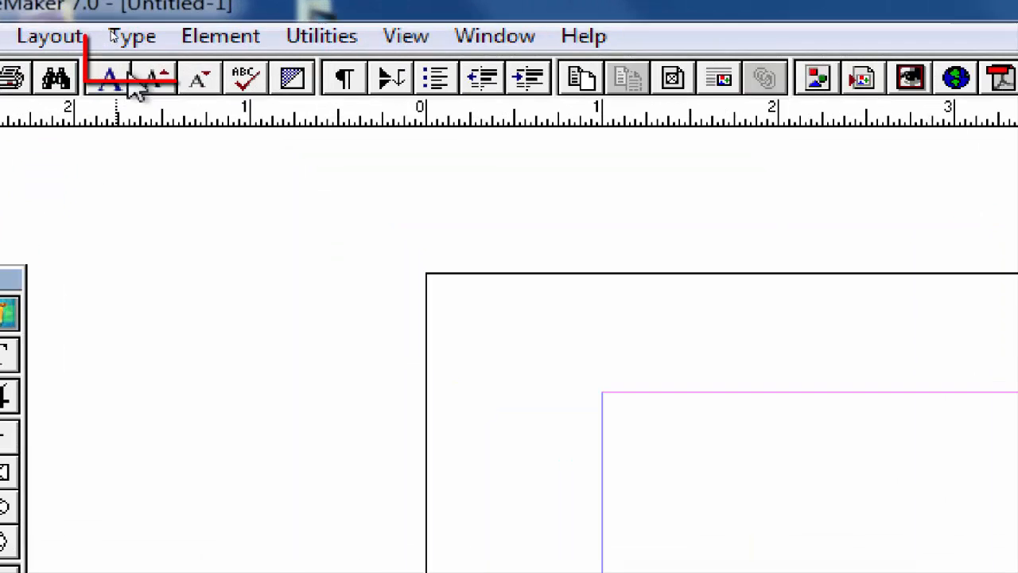
pyautogui.click(115, 36)
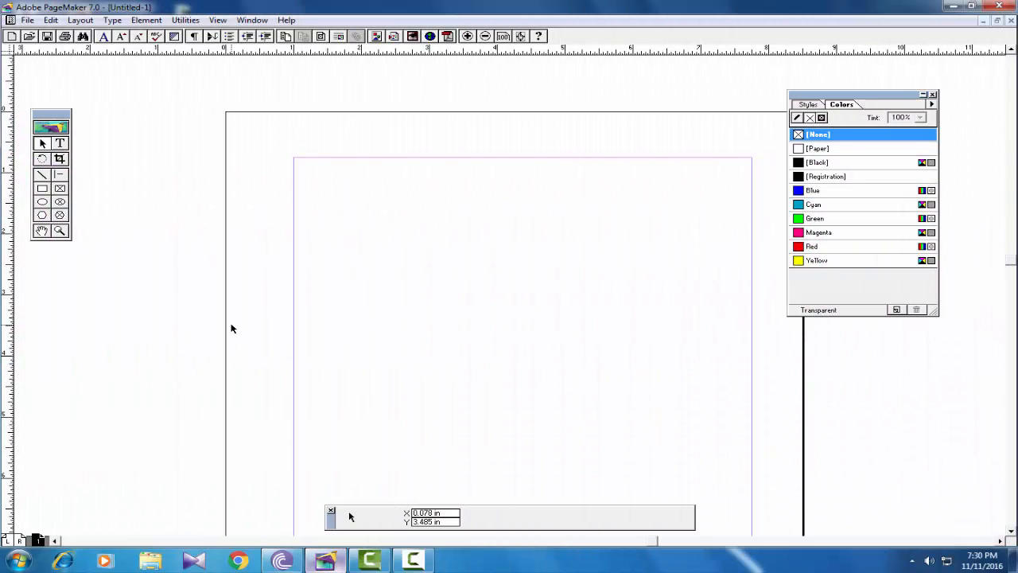
# - Draw a text block in the upper part of the page and enter the person's full name in it
pyautogui.click(60, 143)
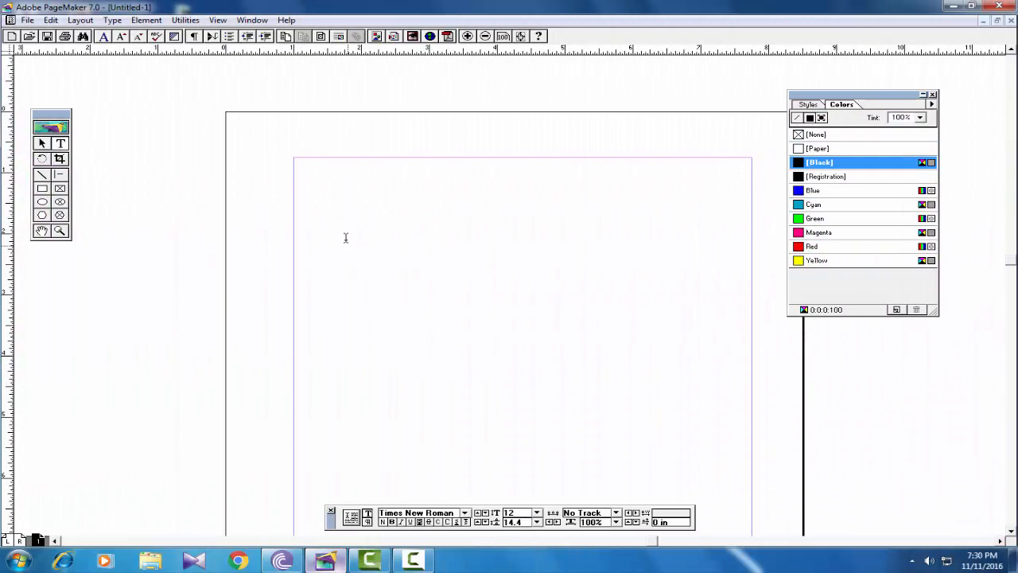
pyautogui.moveTo(345, 238); pyautogui.dragTo(624, 315)
# - Format the name text in Eras Medium ITC at 18 points and color it Magenta
pyautogui.moveTo(412, 239); pyautogui.dragTo(328, 240)
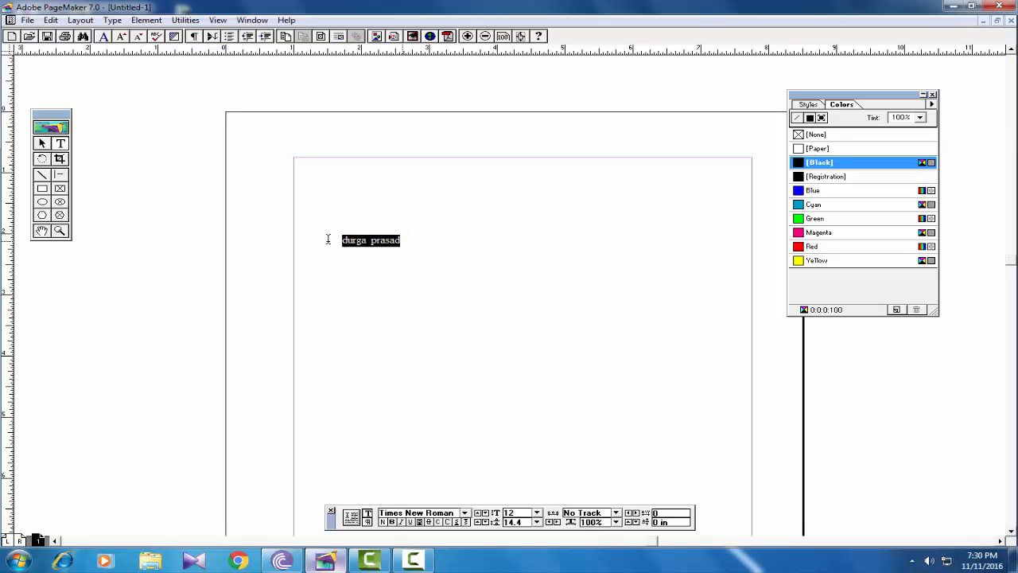
pyautogui.click(465, 512)
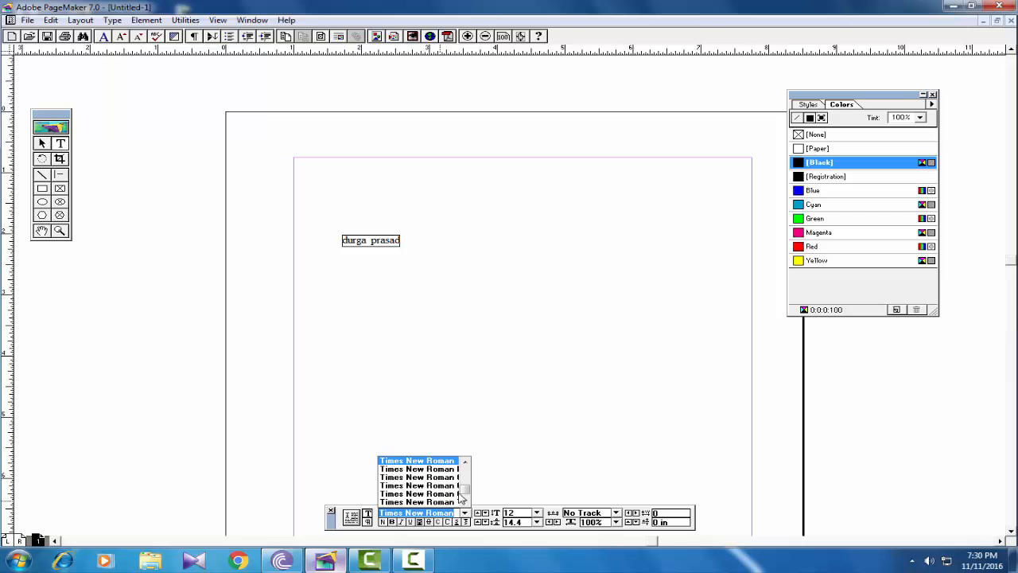
pyautogui.moveTo(465, 490); pyautogui.dragTo(466, 479)
pyautogui.click(397, 480)
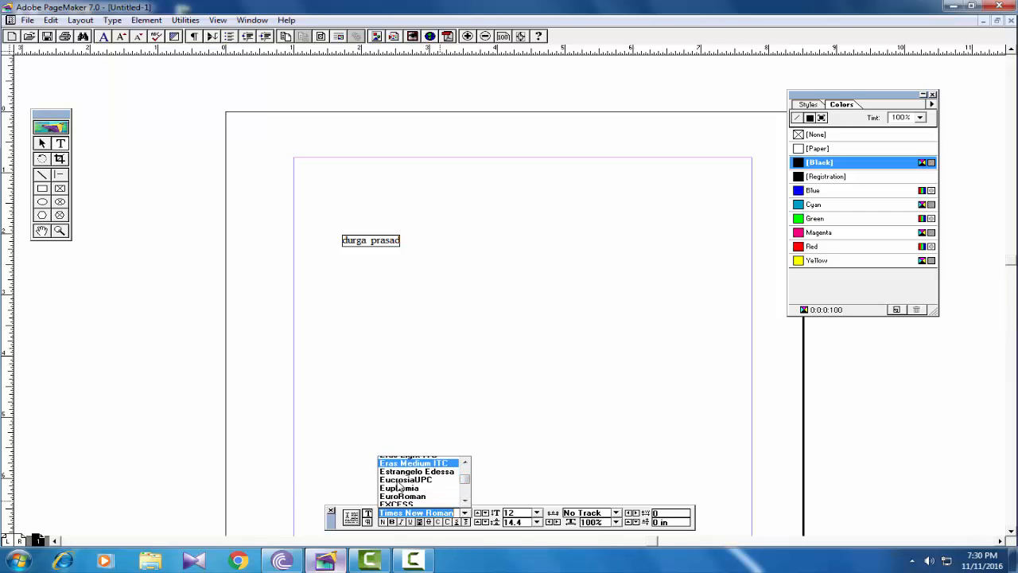
pyautogui.click(537, 512)
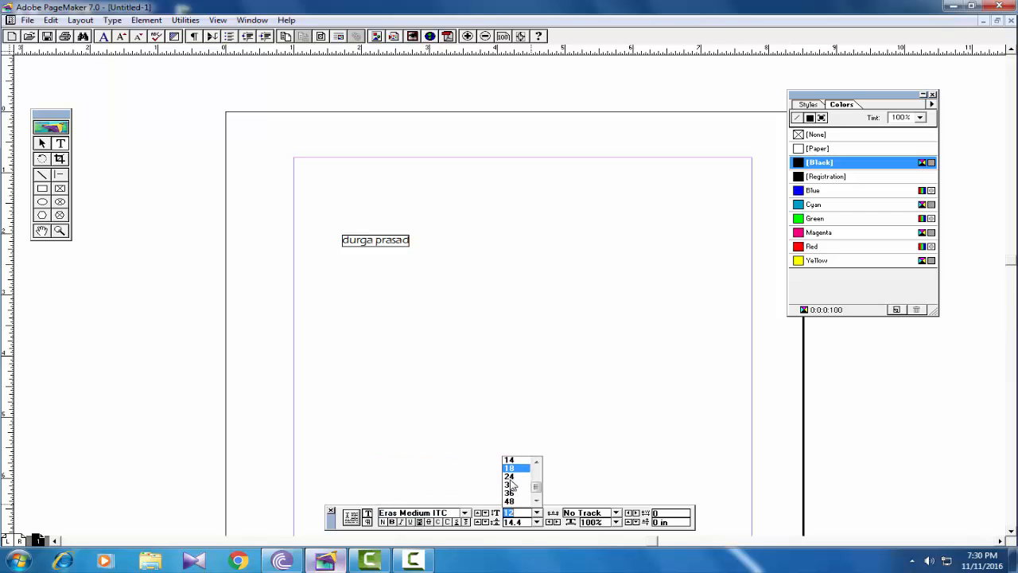
pyautogui.click(509, 476)
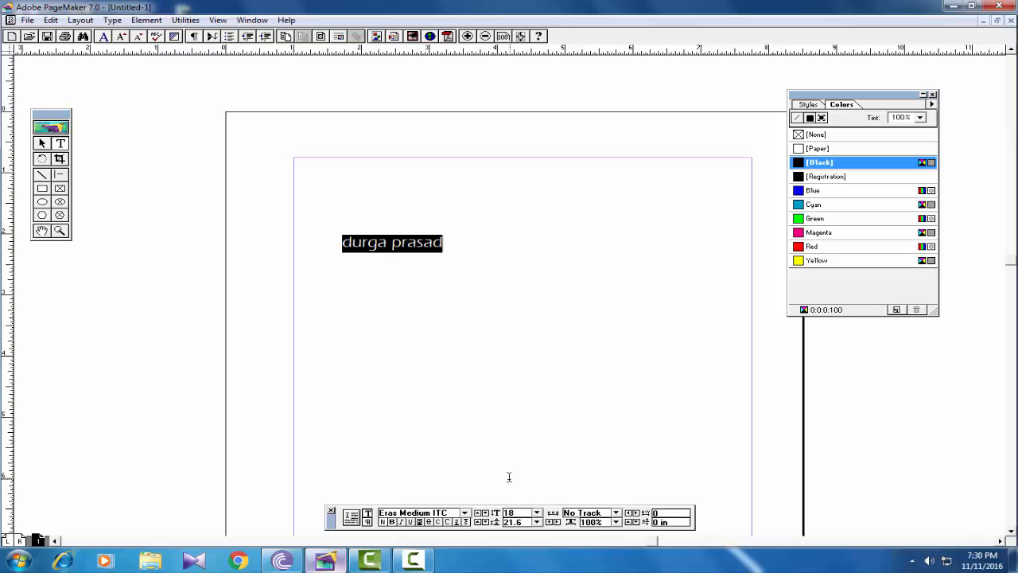
pyautogui.click(816, 232)
pyautogui.click(461, 253)
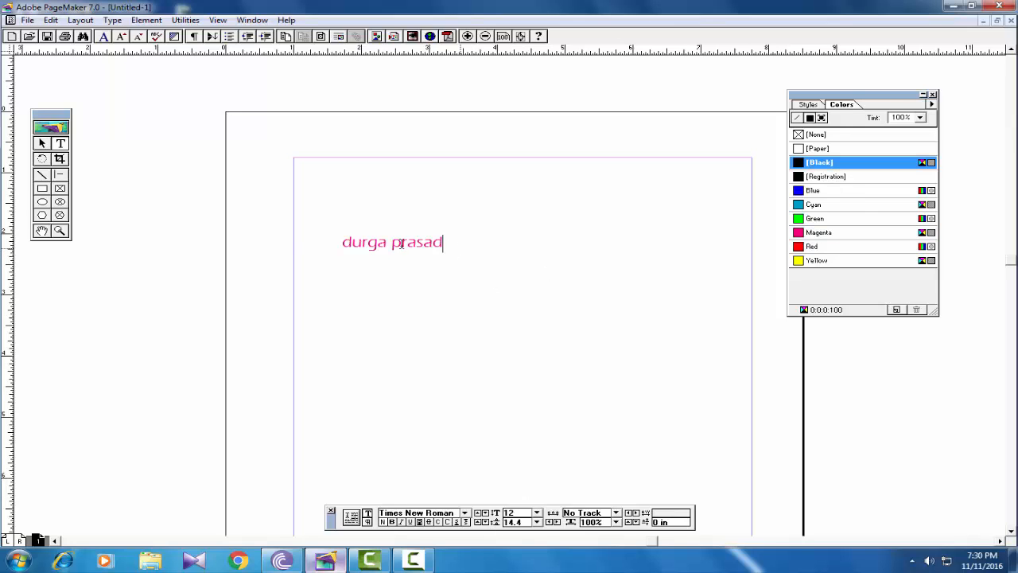
# - Apply the Headline style to the whole name text
pyautogui.moveTo(446, 242)
pyautogui.mouseDown()
pyautogui.moveTo(338, 242)
pyautogui.moveTo(461, 242)
pyautogui.mouseUp()
pyautogui.click(338, 242)
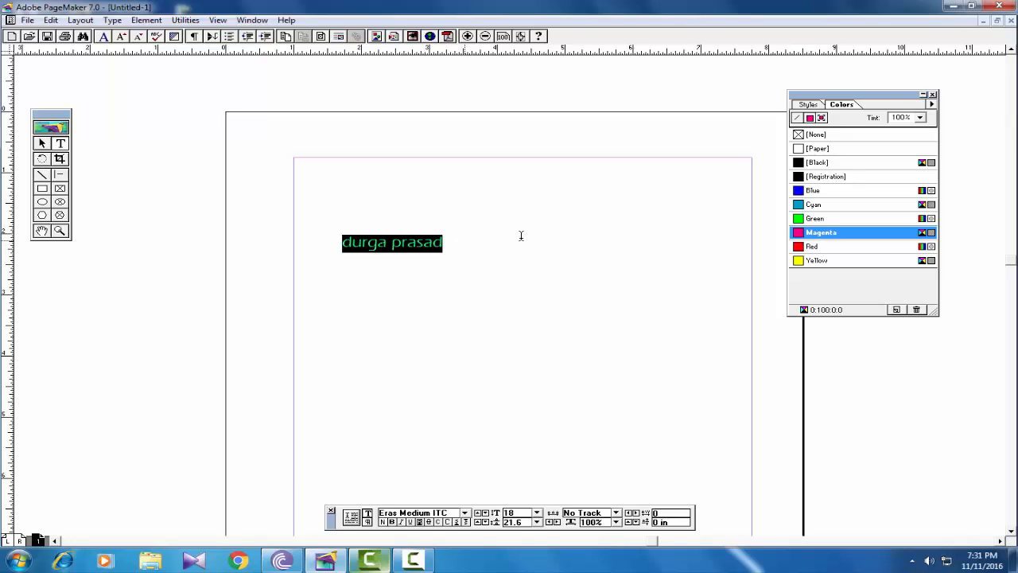
pyautogui.click(113, 20)
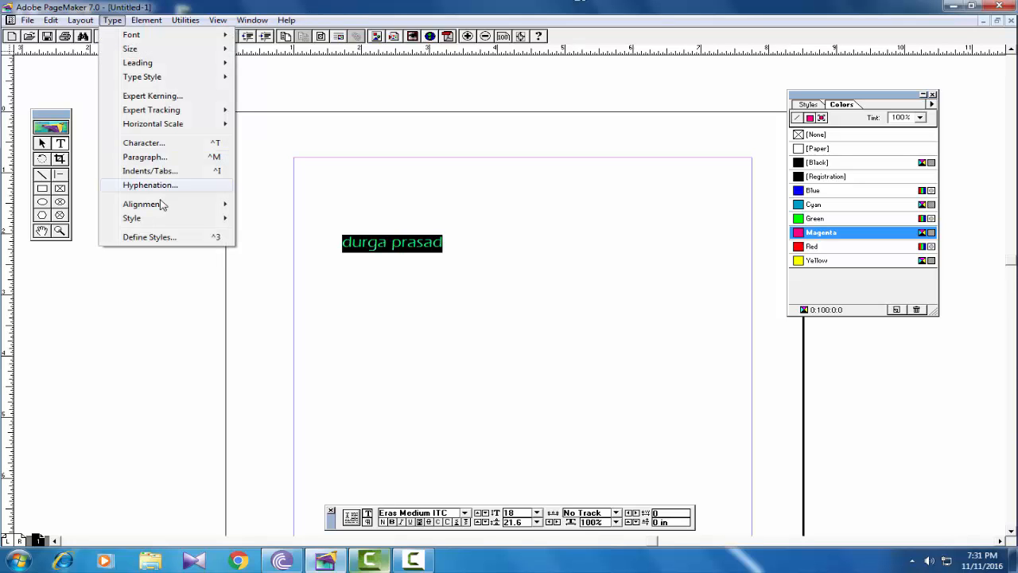
pyautogui.moveTo(163, 220)
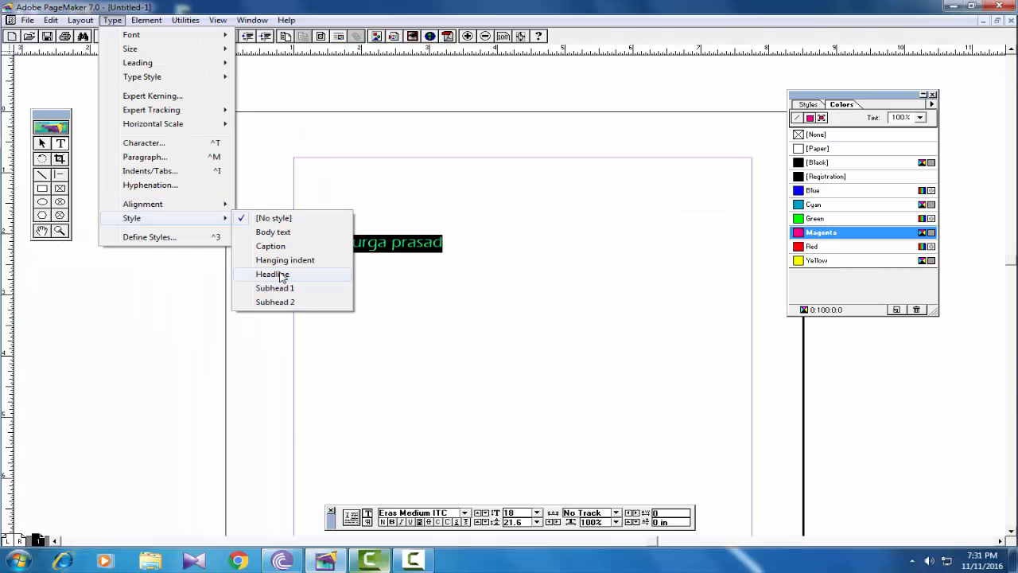
pyautogui.click(273, 274)
pyautogui.click(517, 242)
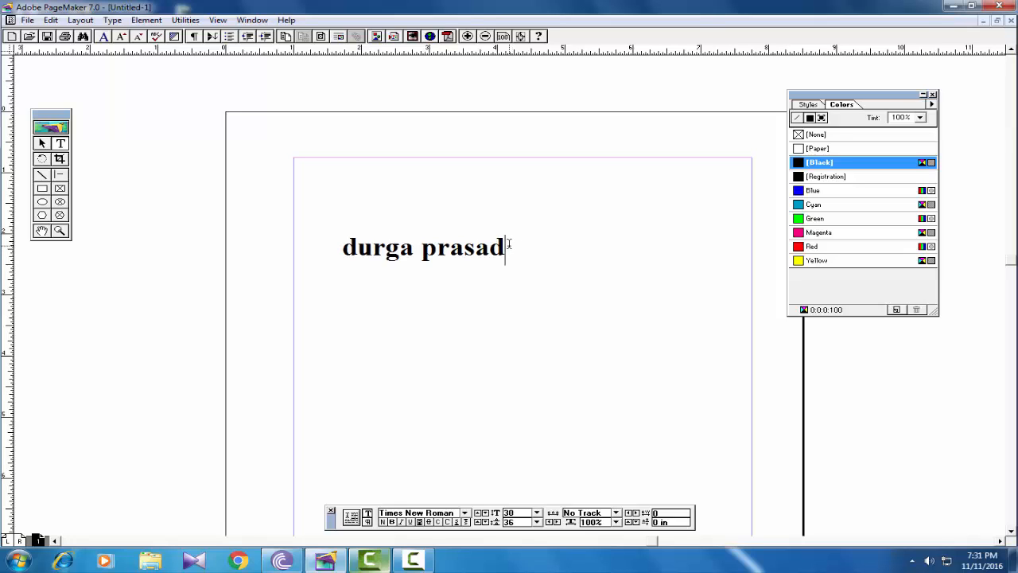
# - Apply the Caption style to the whole name text and deselect it
pyautogui.moveTo(509, 243); pyautogui.dragTo(336, 242)
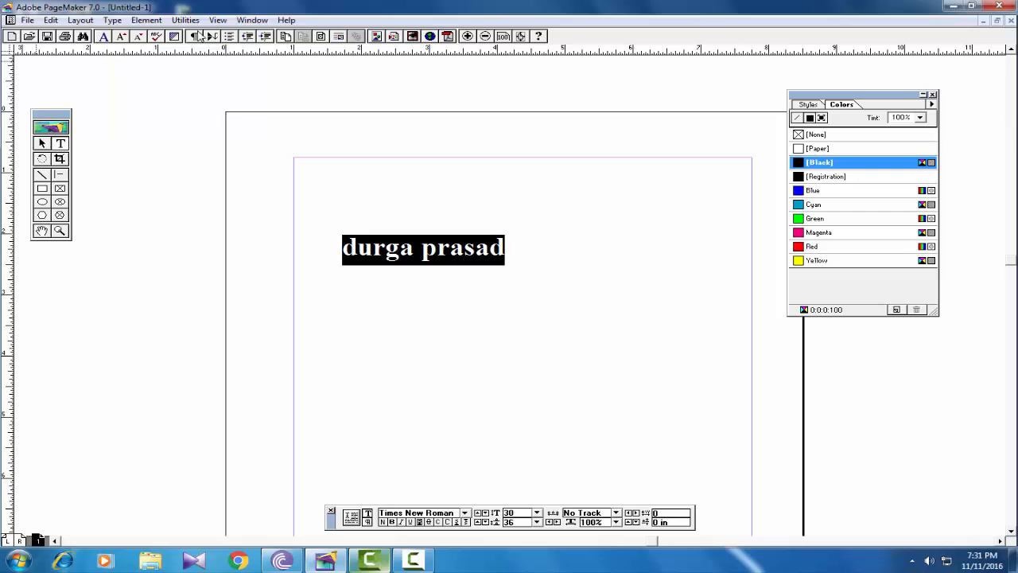
pyautogui.click(112, 20)
pyautogui.moveTo(214, 219)
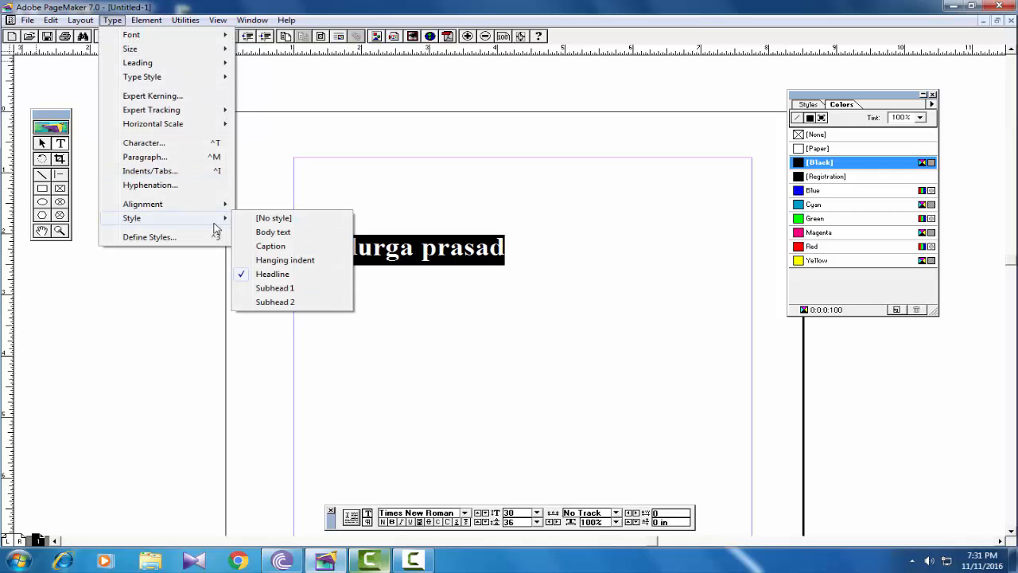
pyautogui.click(271, 247)
pyautogui.click(412, 247)
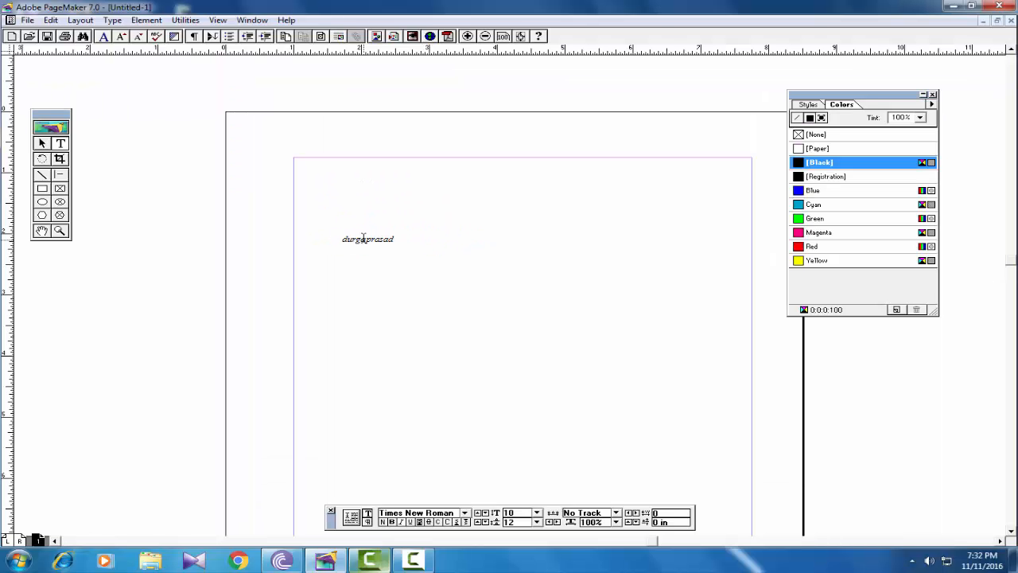
pyautogui.click(257, 233)
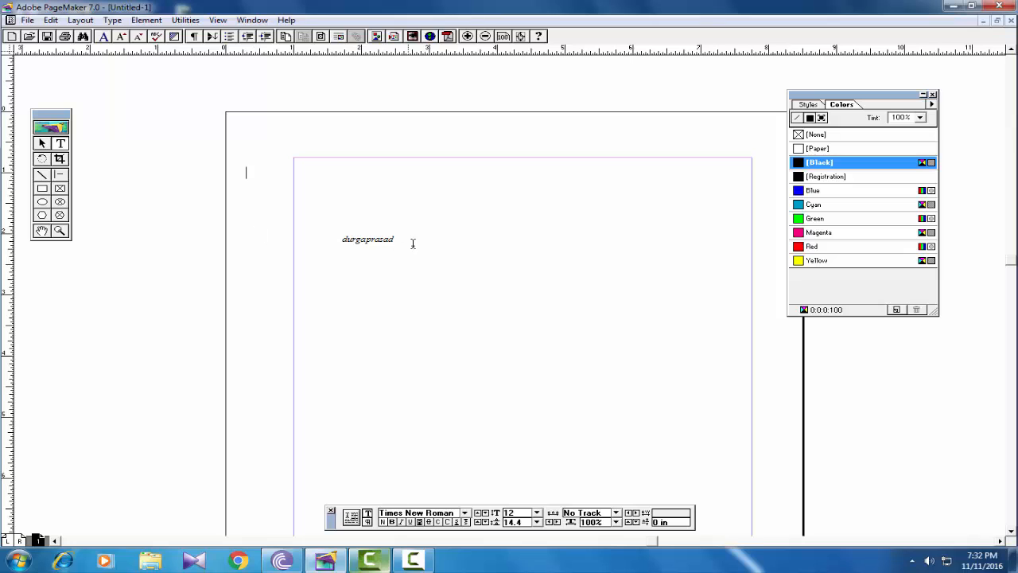
# - Start defining a new text style and name it with the last word of the person's name
pyautogui.click(113, 20)
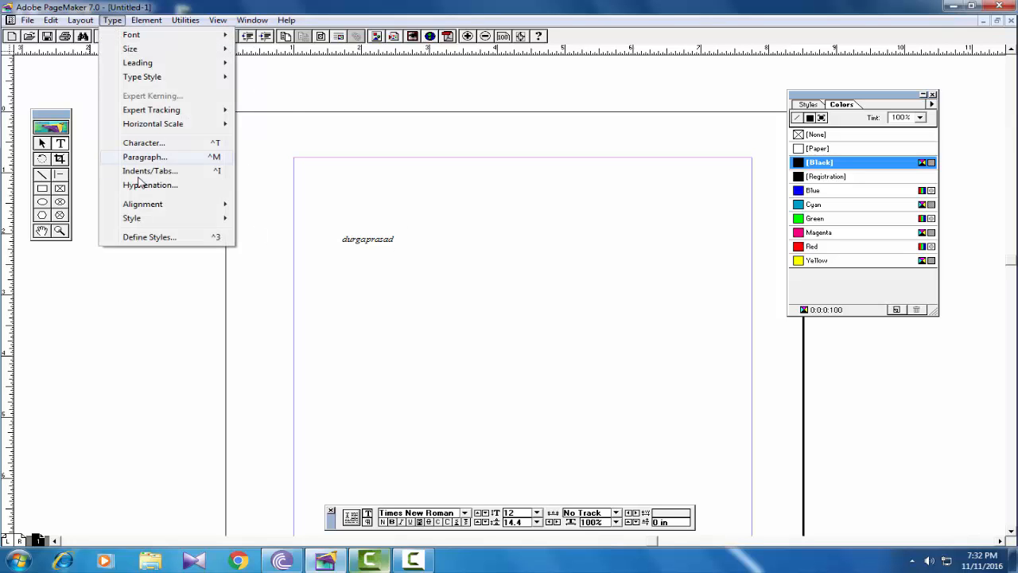
pyautogui.moveTo(146, 222)
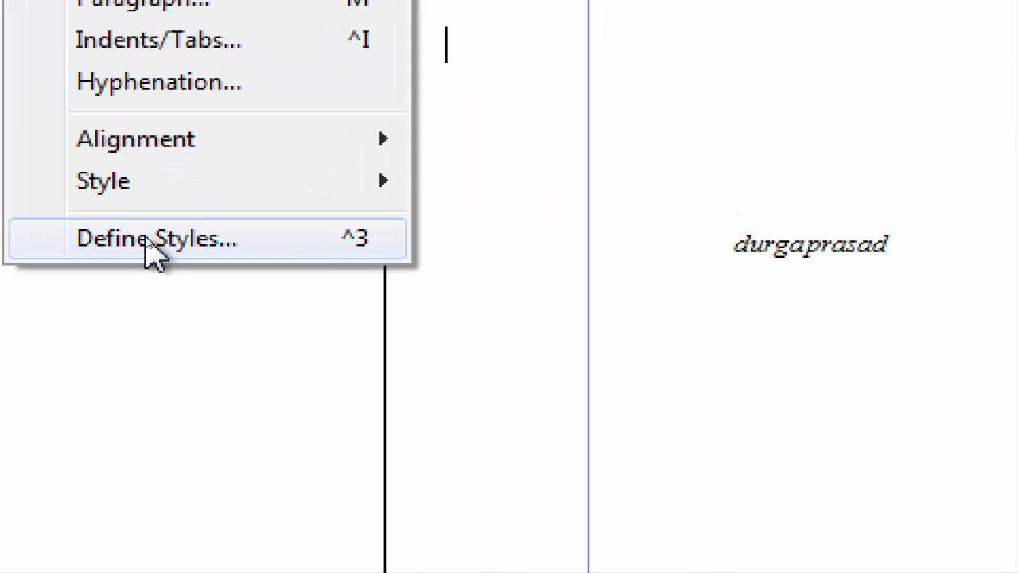
pyautogui.click(151, 237)
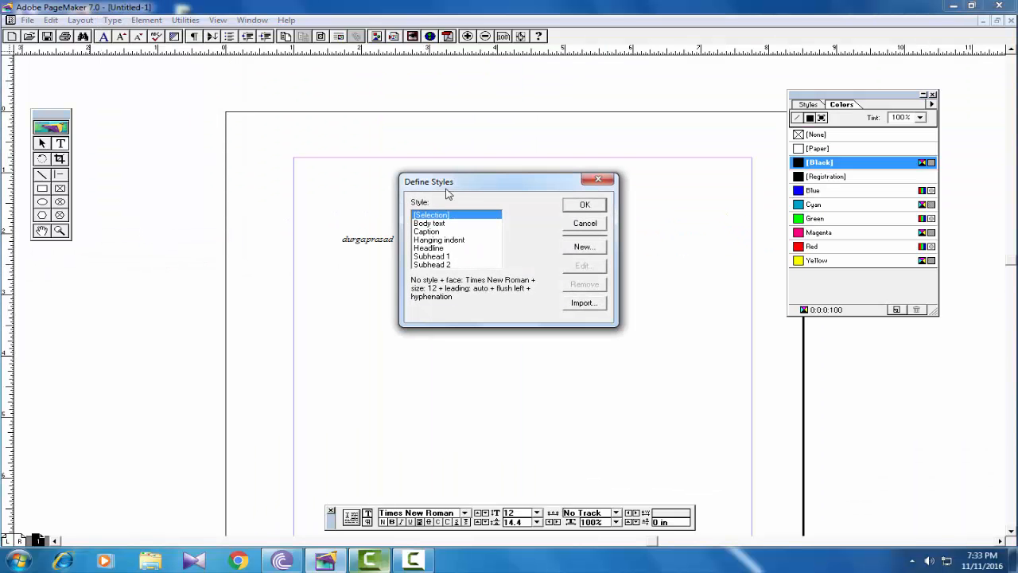
pyautogui.moveTo(495, 186); pyautogui.dragTo(501, 192)
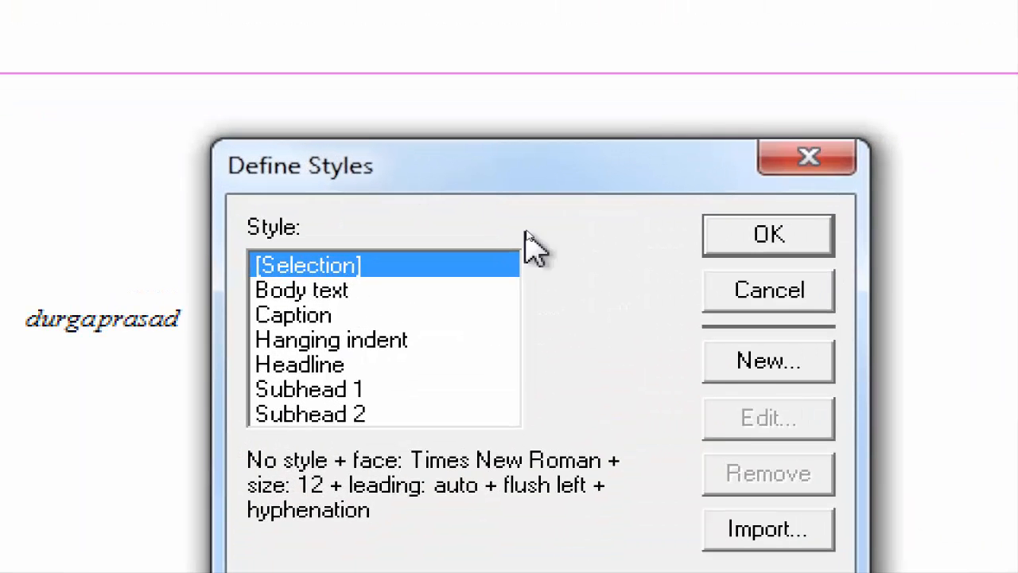
pyautogui.click(769, 360)
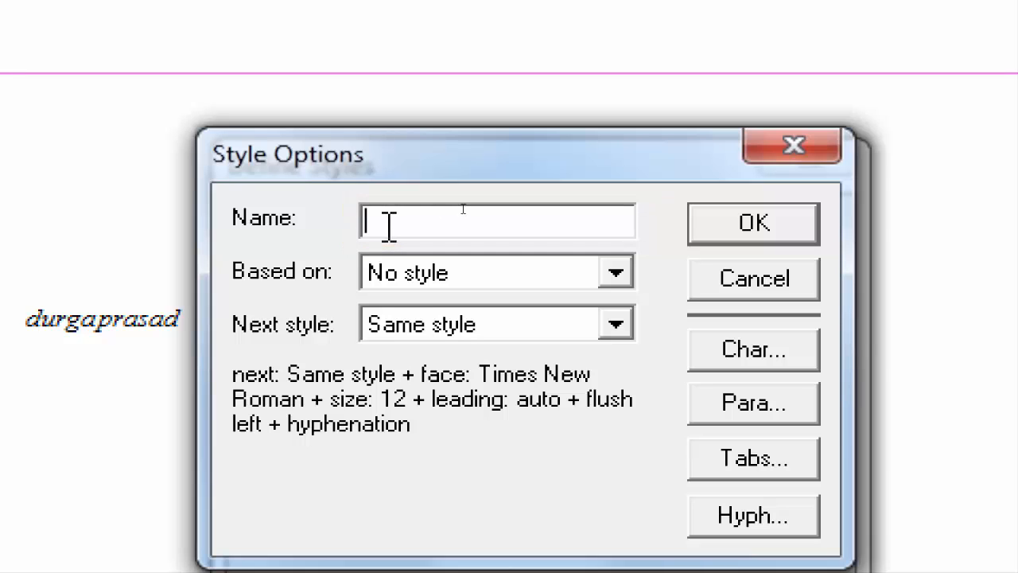
pyautogui.write('prasad')
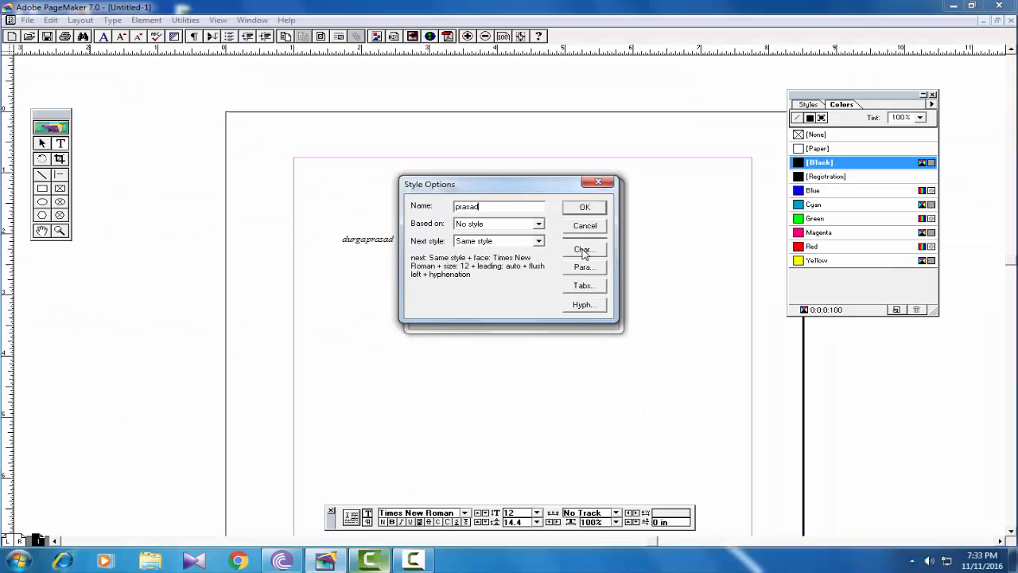
# - Set the new style's font to Impact in its character specifications
pyautogui.click(752, 350)
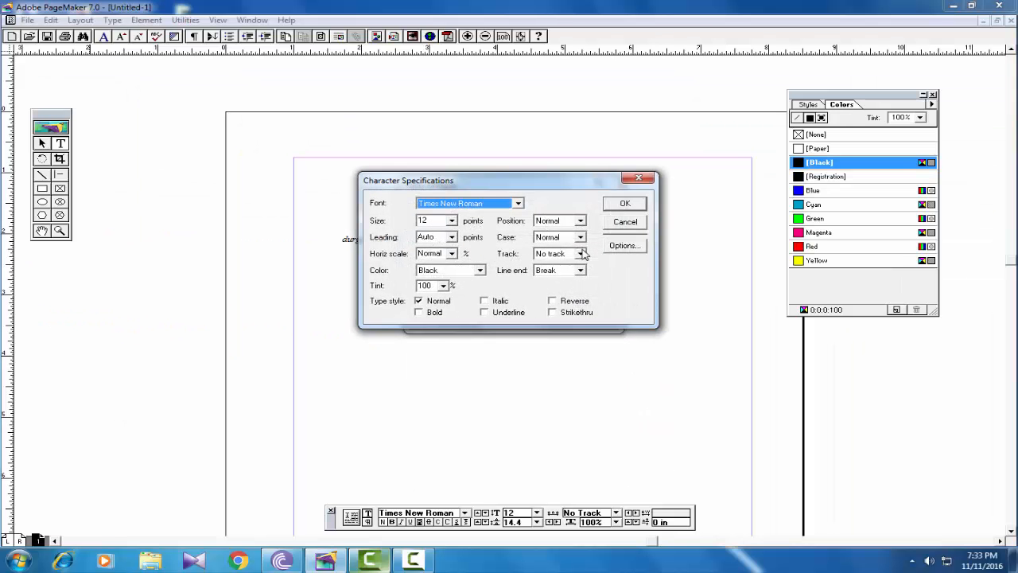
pyautogui.moveTo(468, 177); pyautogui.dragTo(455, 185)
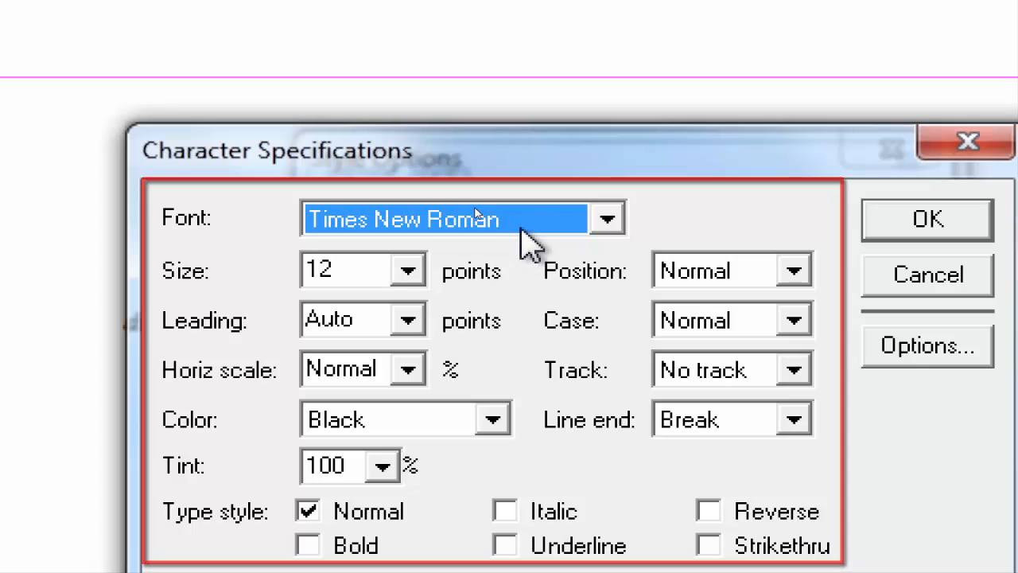
pyautogui.press('i')
pyautogui.press('m')
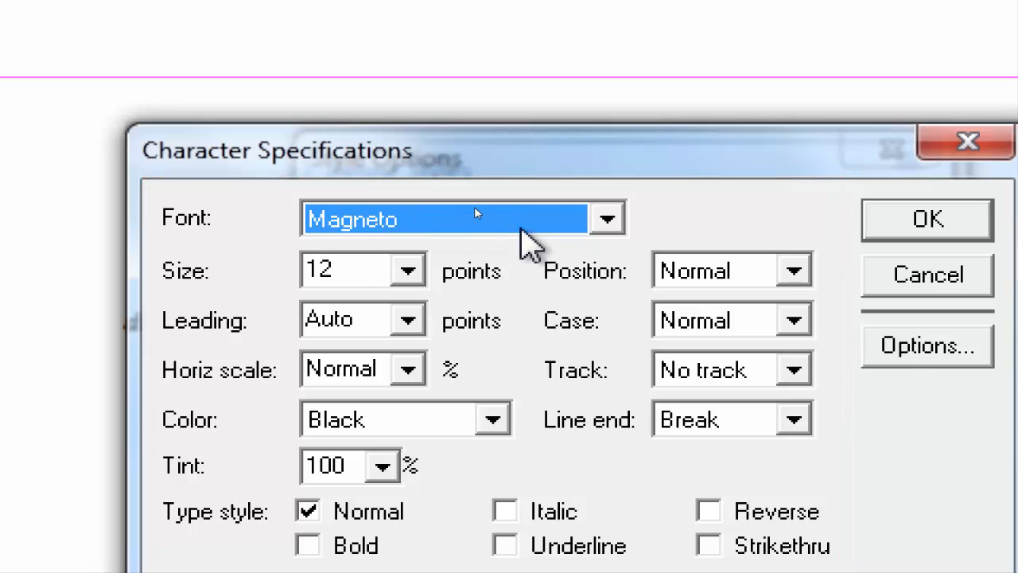
pyautogui.click(607, 219)
pyautogui.press('i')
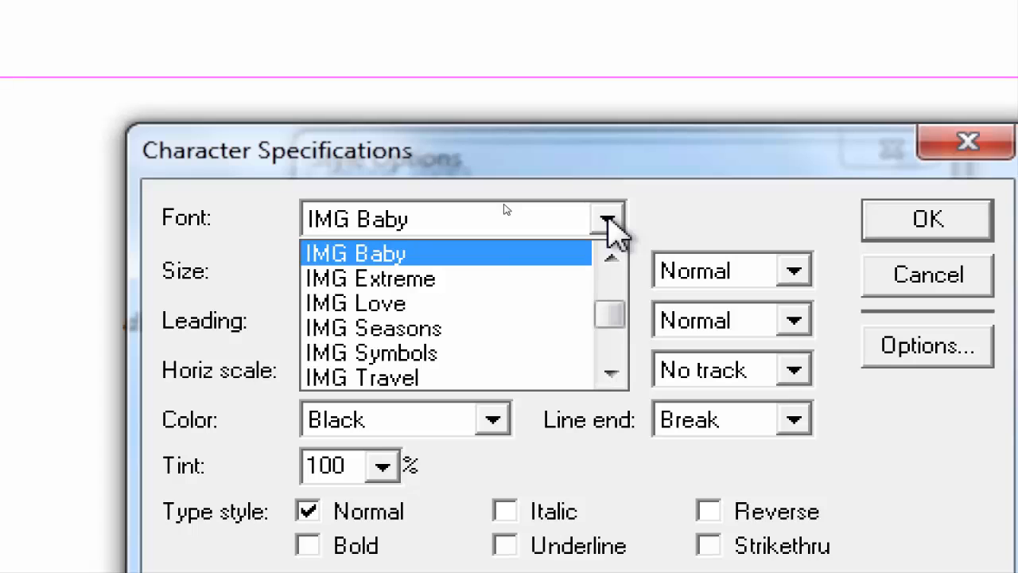
pyautogui.click(610, 371)
pyautogui.click(610, 372)
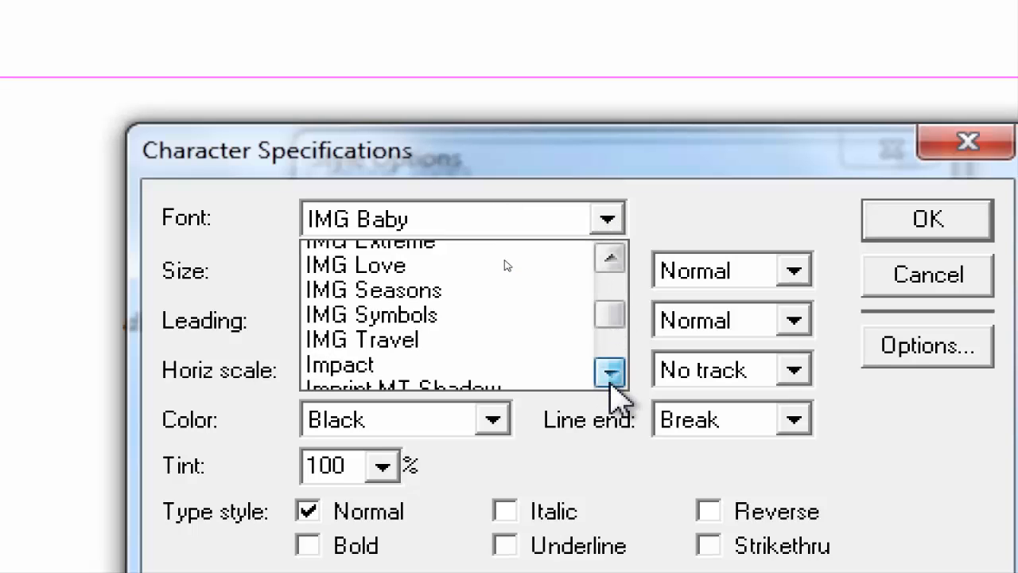
pyautogui.click(433, 359)
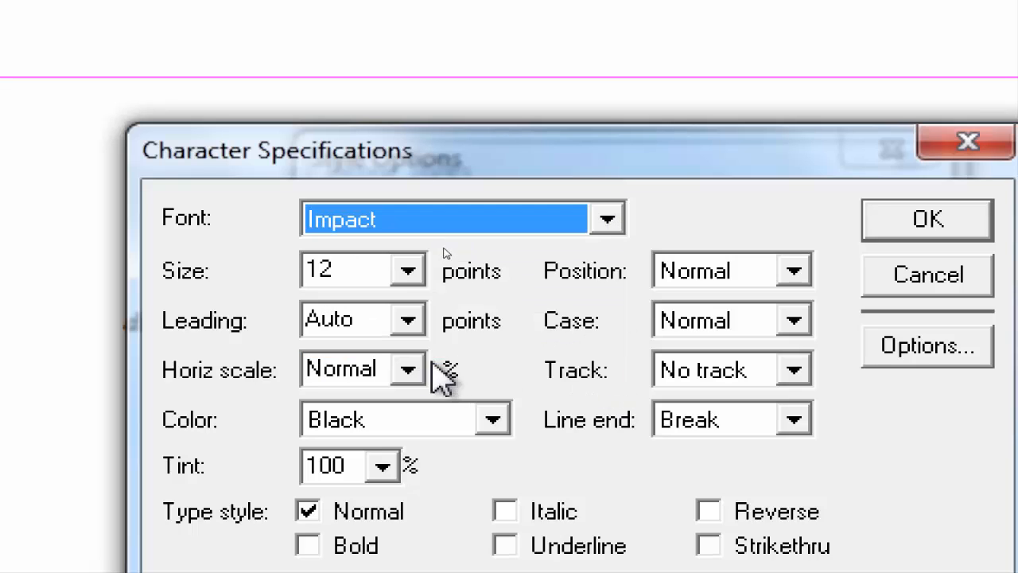
# - Give the new style a 24-point size, the color Cyan and underlining, and add it to the style list
pyautogui.click(408, 270)
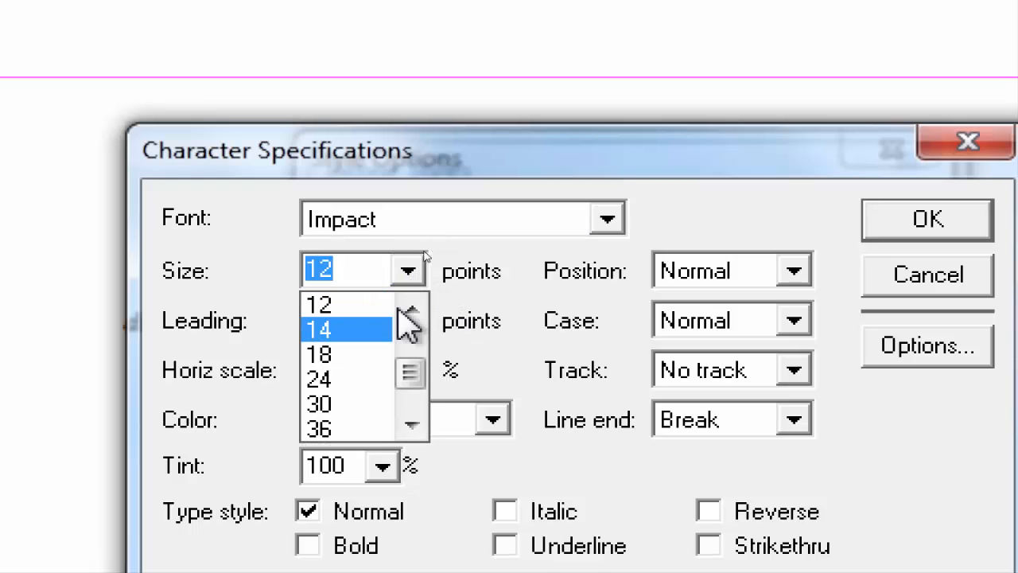
pyautogui.click(350, 379)
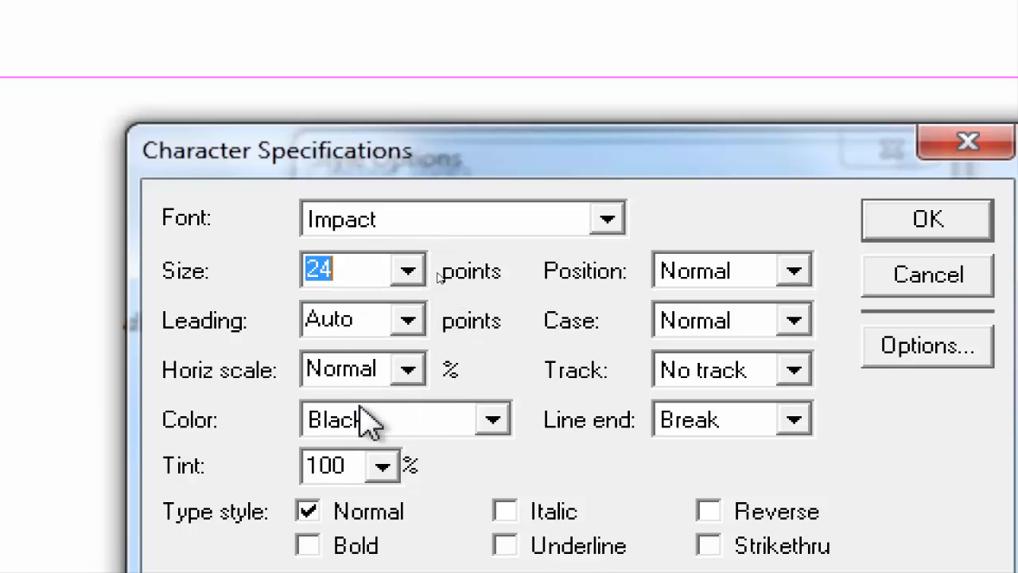
pyautogui.click(493, 420)
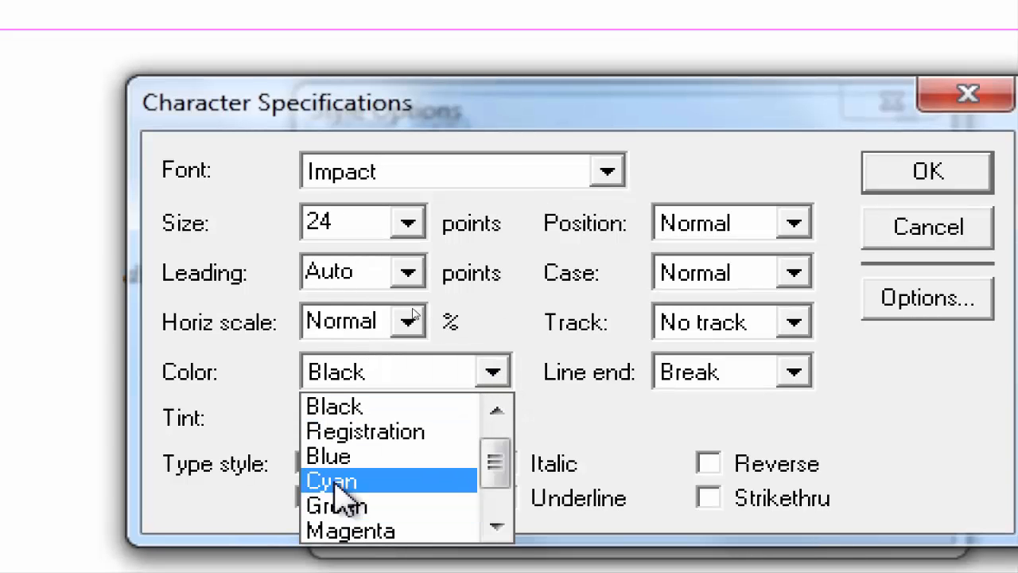
pyautogui.click(341, 484)
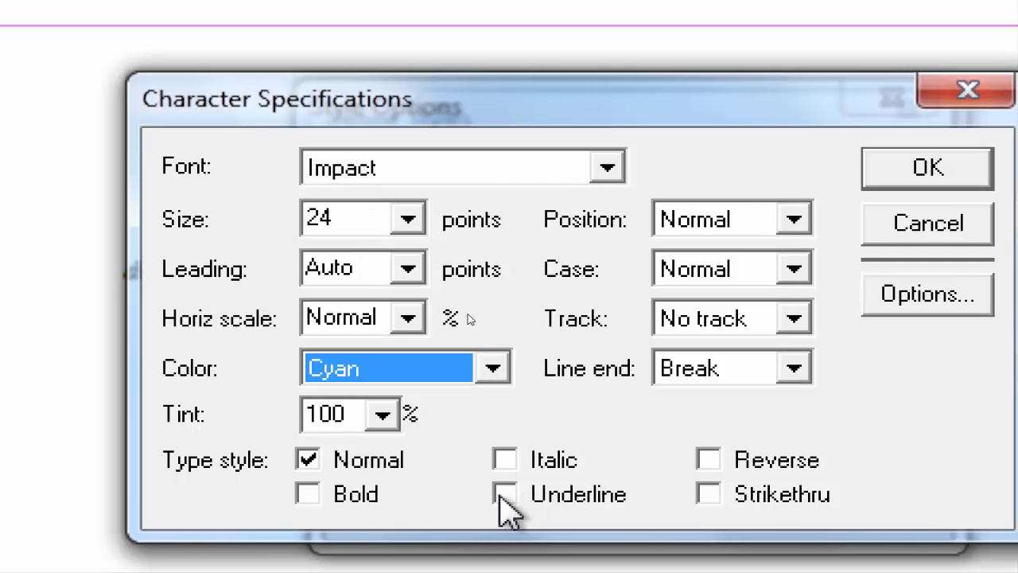
pyautogui.click(502, 495)
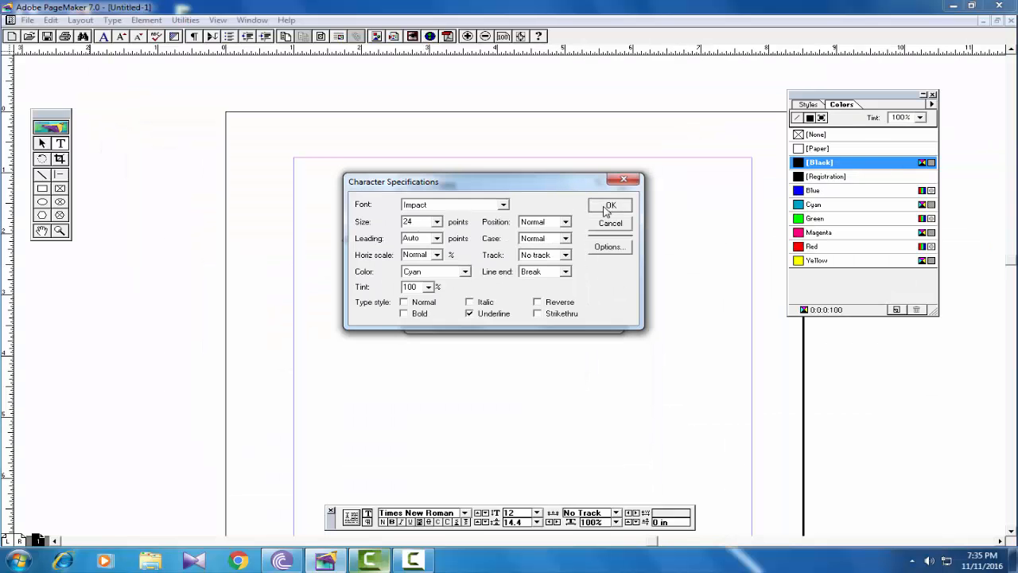
pyautogui.click(611, 208)
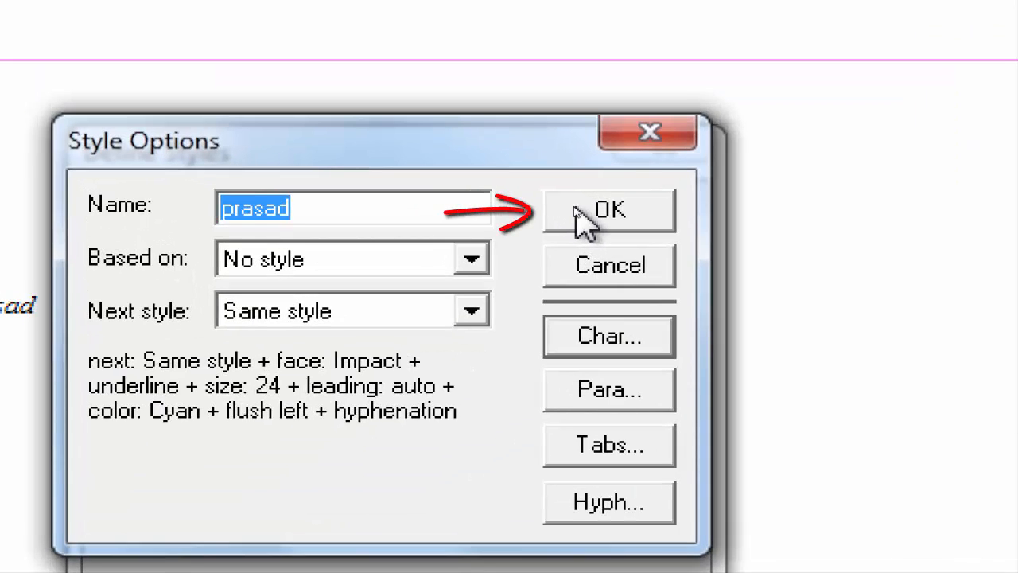
pyautogui.click(576, 208)
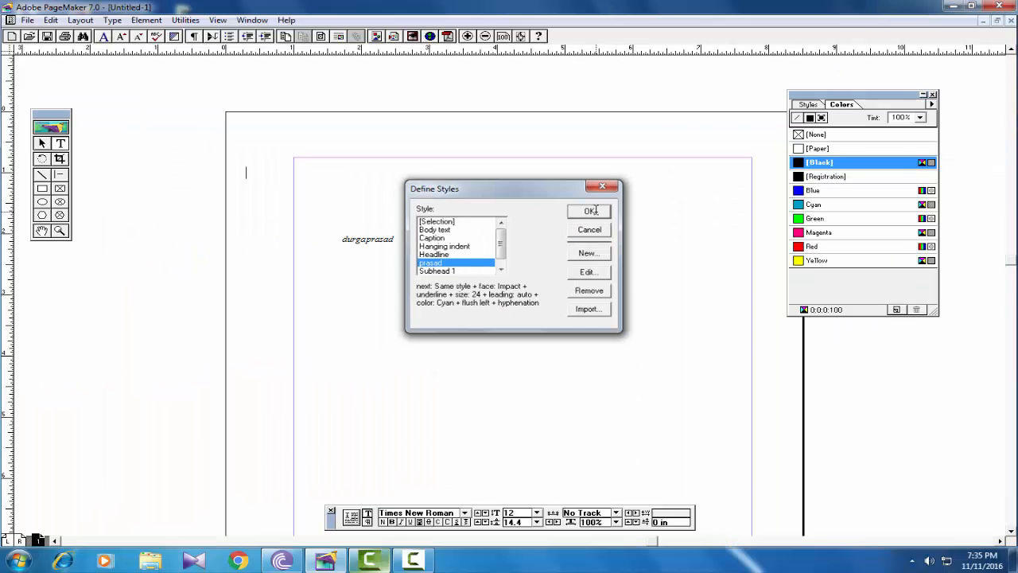
# - Save the style definitions, look through the list of available text styles, and place the text cursor in the name text
pyautogui.click(637, 222)
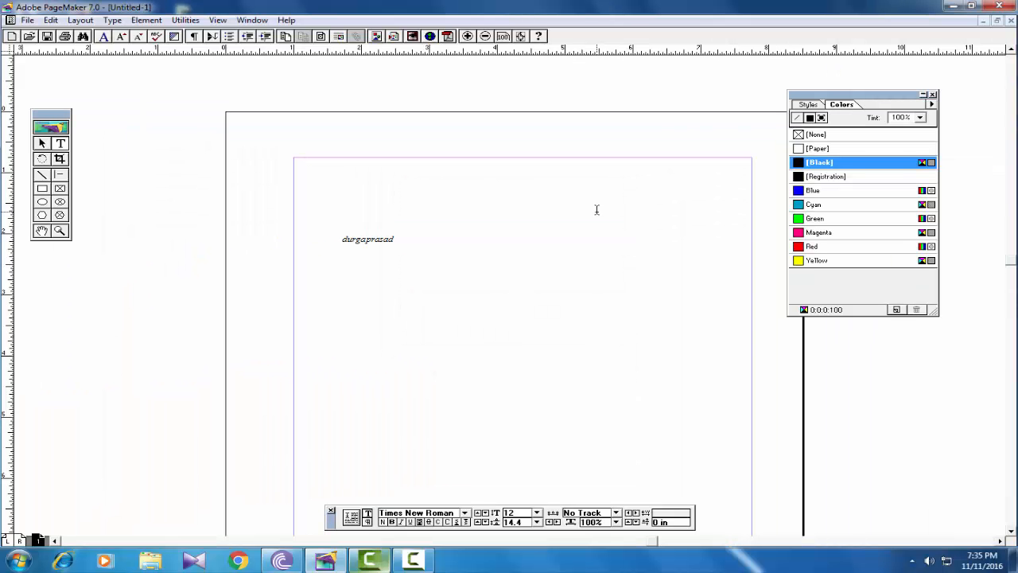
pyautogui.click(112, 20)
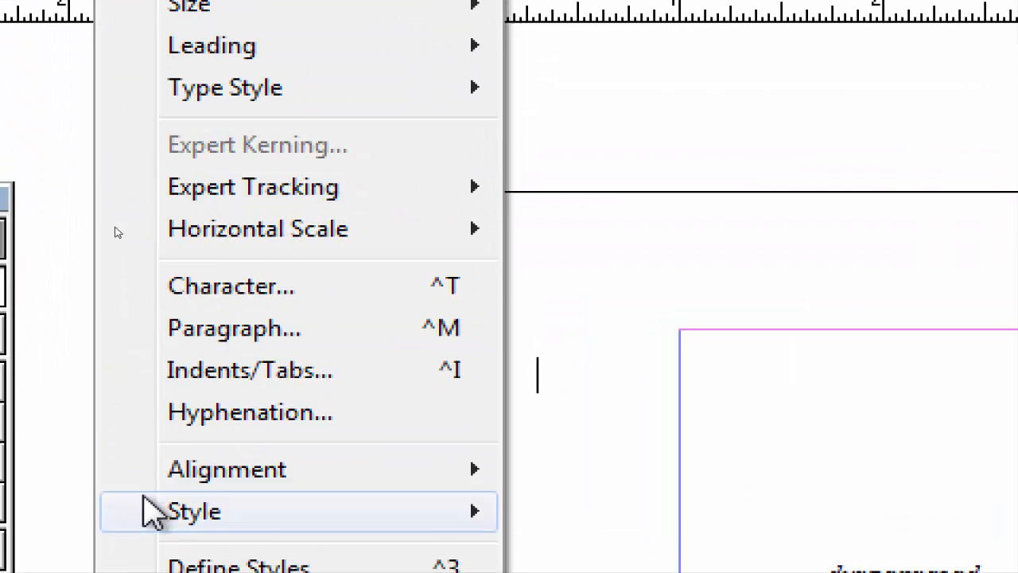
pyautogui.moveTo(180, 517)
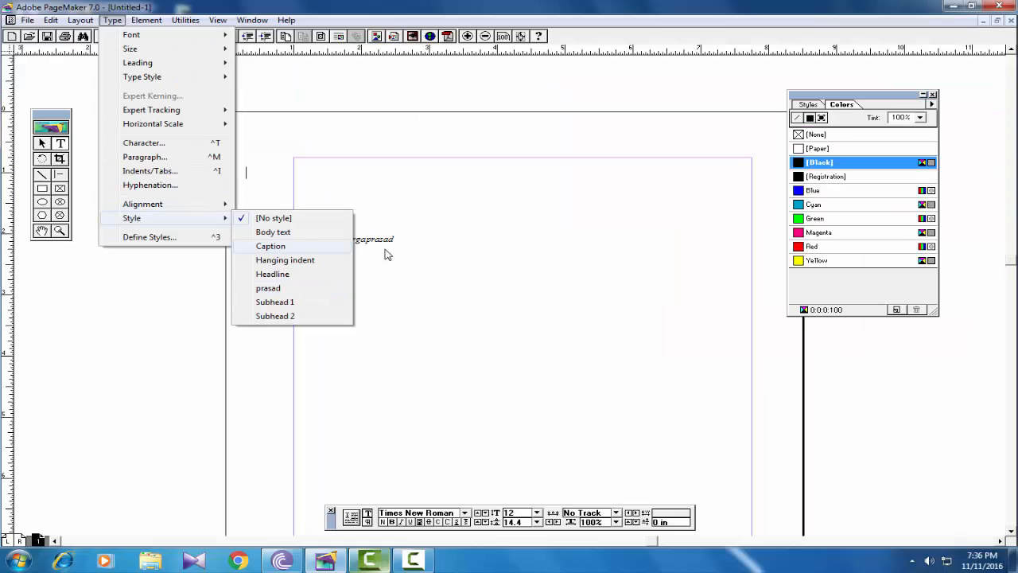
pyautogui.click(984, 367)
pyautogui.click(924, 332)
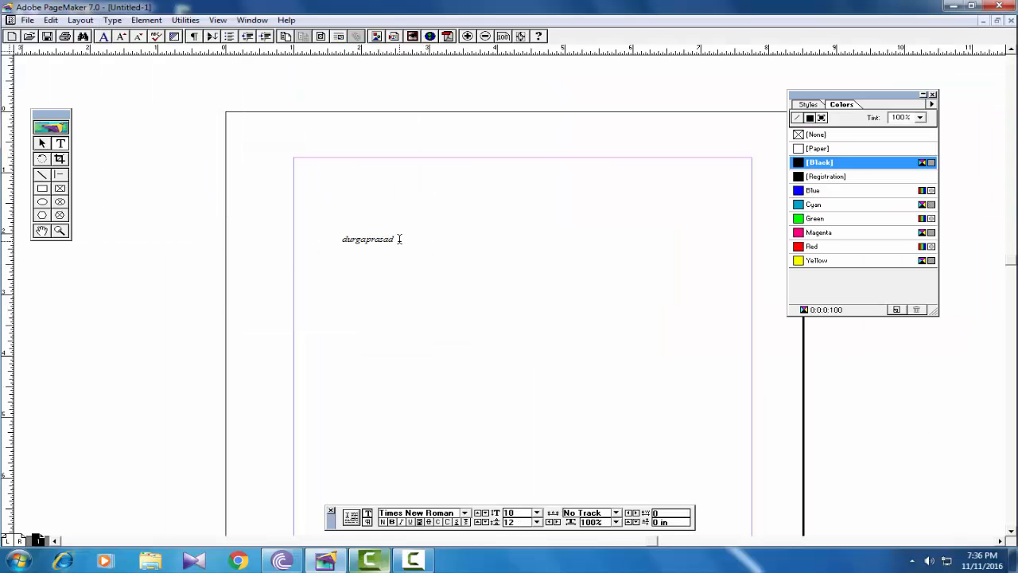
# - Apply the newly defined custom style to the whole name text and deselect it
pyautogui.doubleClick(365, 241)
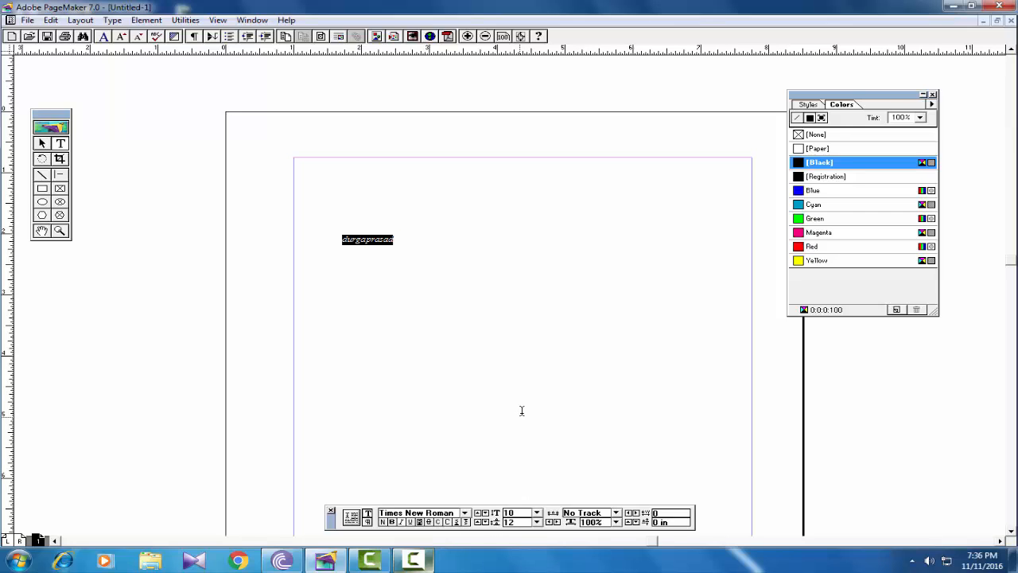
pyautogui.click(112, 19)
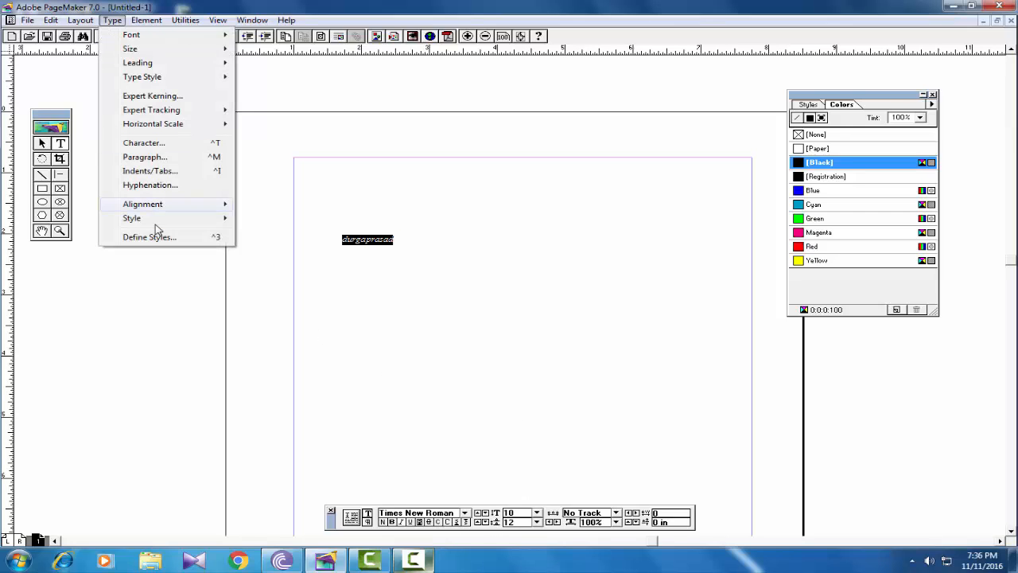
pyautogui.moveTo(156, 223)
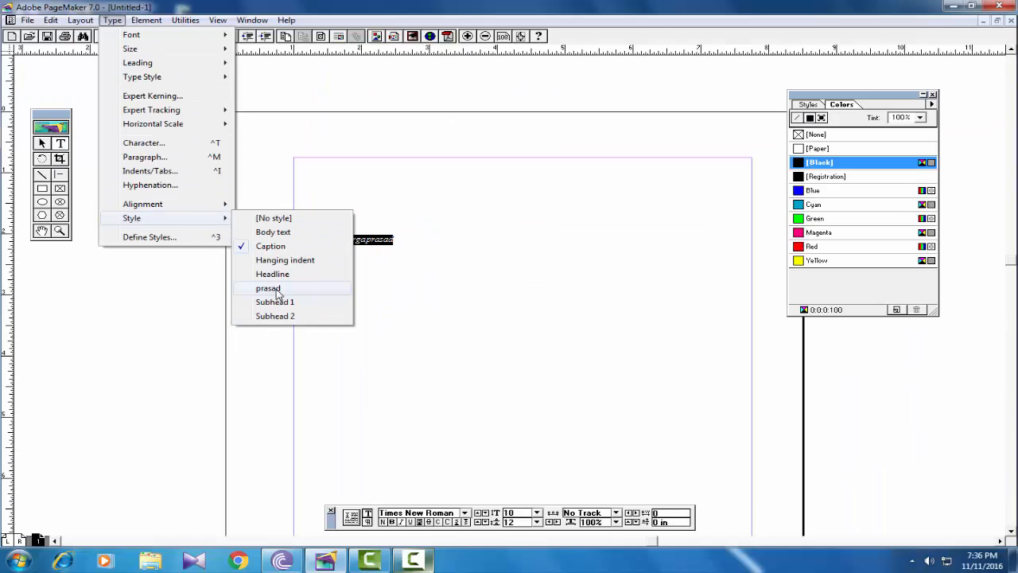
pyautogui.click(503, 439)
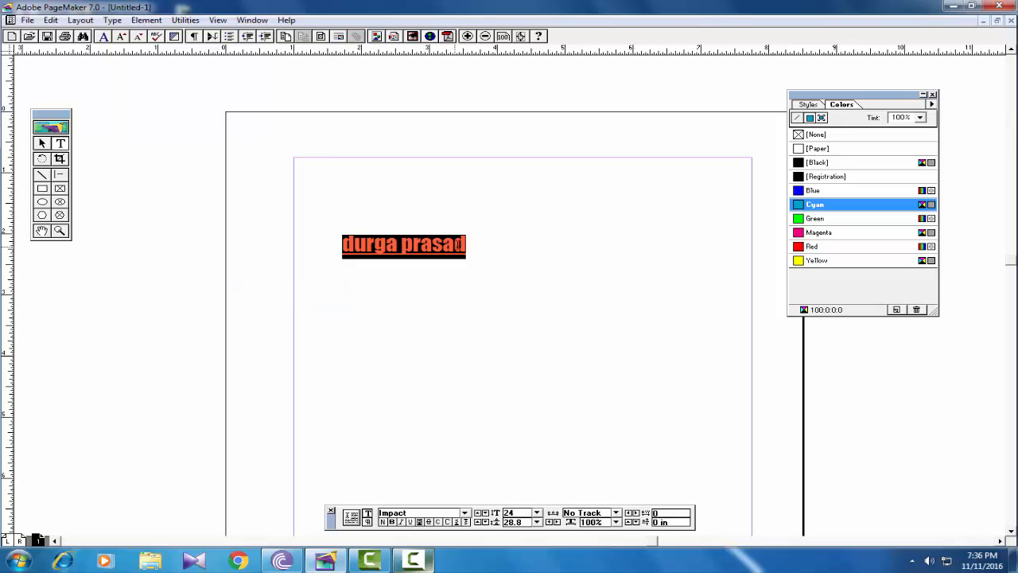
pyautogui.click(484, 247)
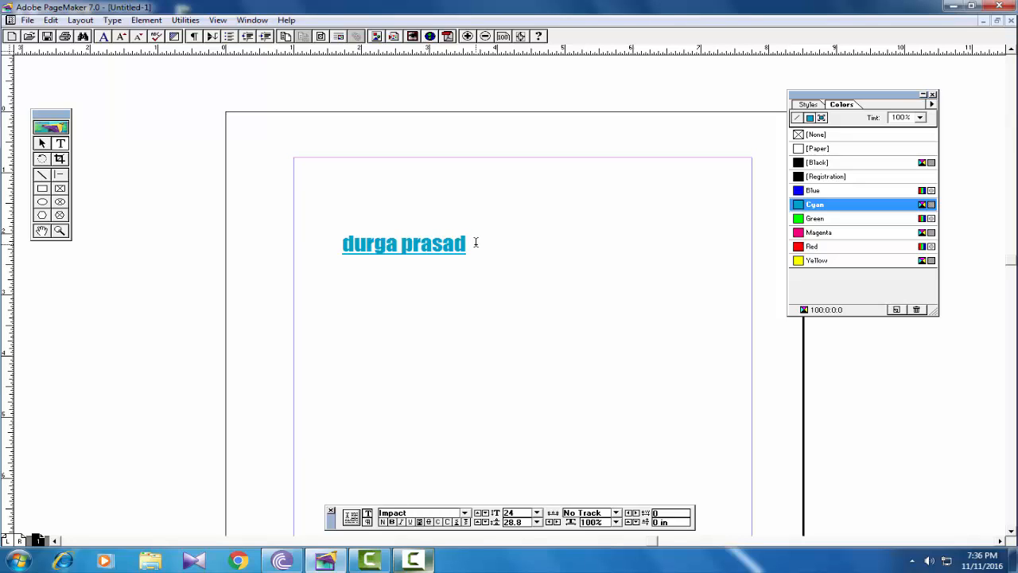
pyautogui.click(116, 20)
pyautogui.moveTo(151, 218)
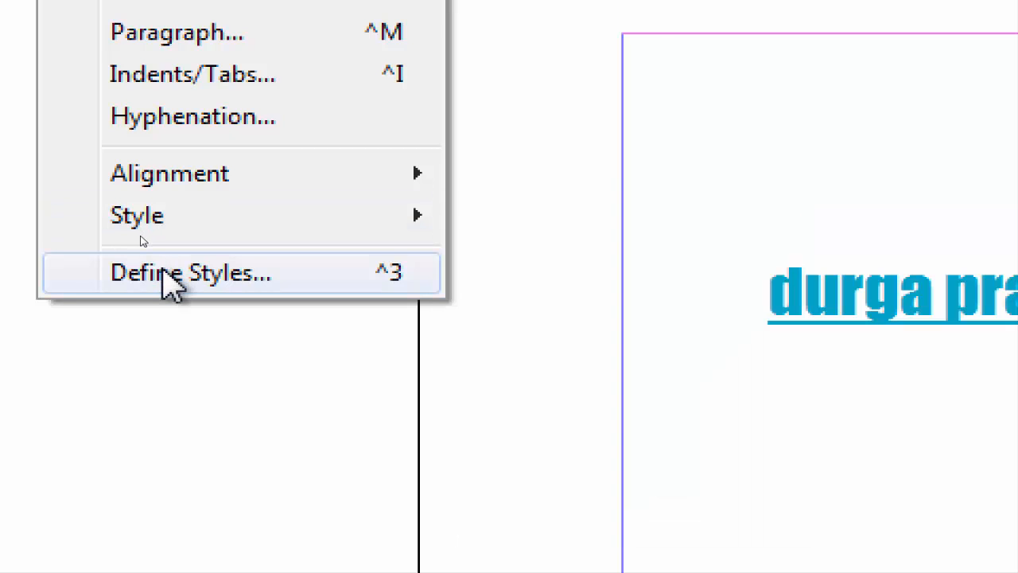
pyautogui.moveTo(164, 213)
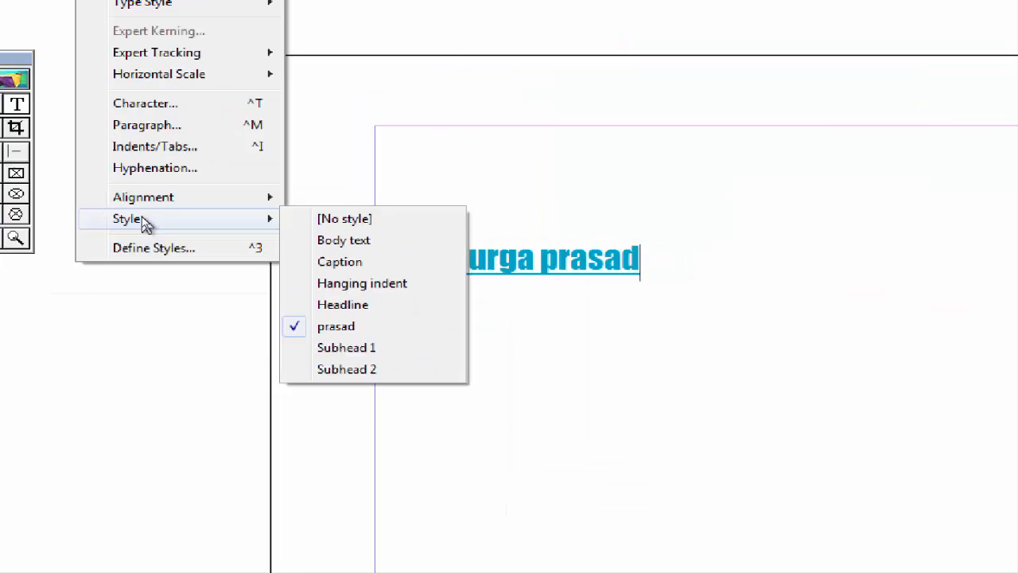
pyautogui.click(923, 140)
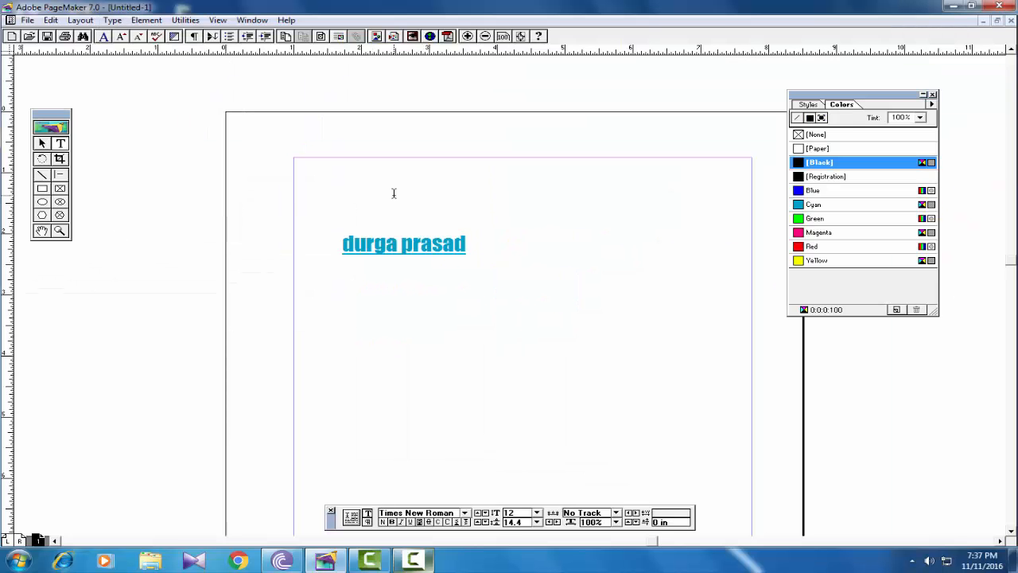